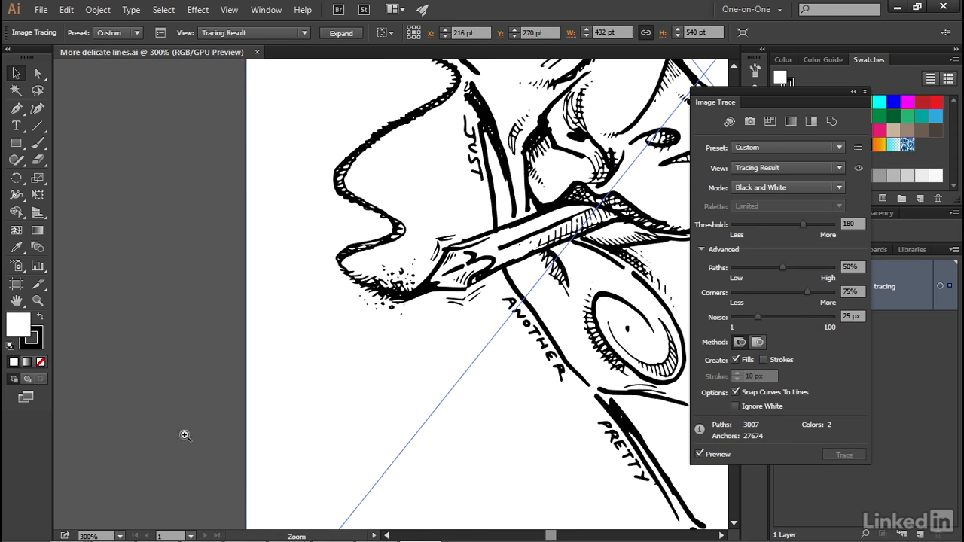
Test the tracing's Noise at 71 px on the cigarette area, and settle on 5 px.
{"action": "left_click", "coordinate": [181, 443]}
{"action": "left_click", "coordinate": [418, 281]}
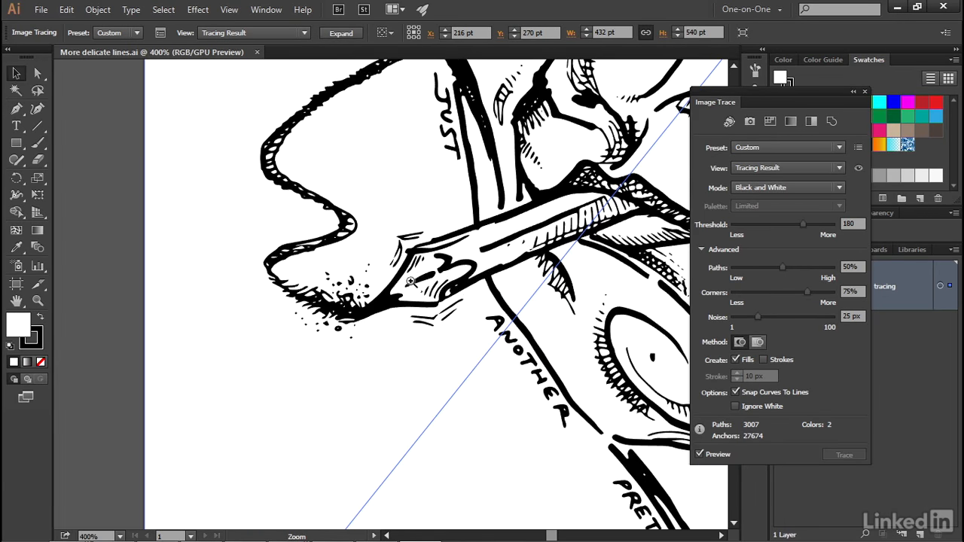
{"action": "left_click", "coordinate": [411, 281]}
{"action": "left_click_drag", "start_coordinate": [307, 316], "coordinate": [273, 315]}
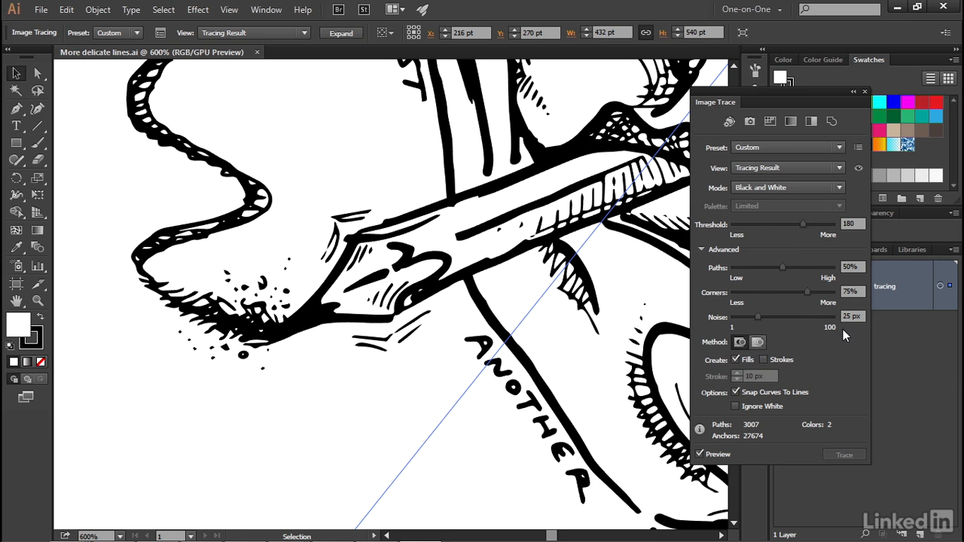
{"action": "left_click_drag", "start_coordinate": [757, 317], "coordinate": [804, 317]}
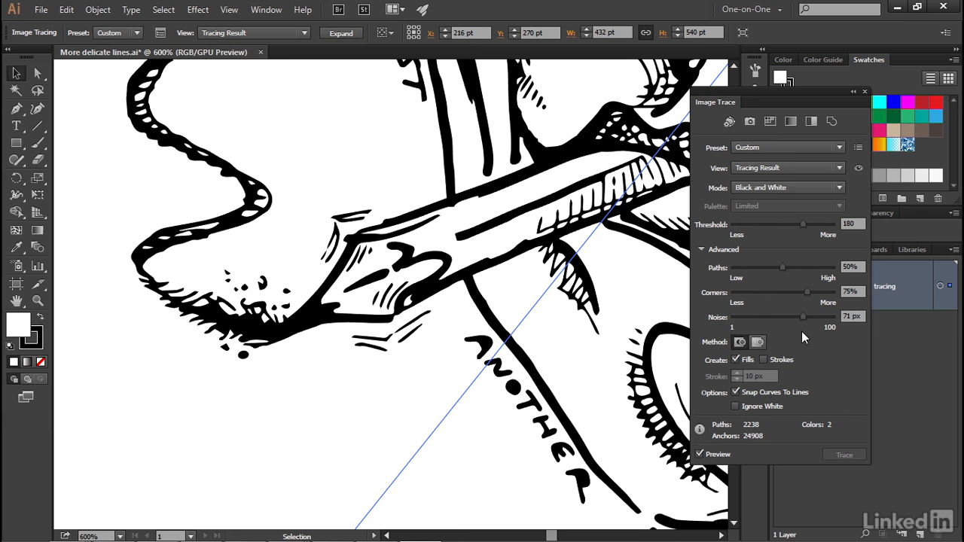
{"action": "left_click", "coordinate": [847, 316]}
{"action": "type", "text": "5"}
{"action": "key", "text": "Return"}
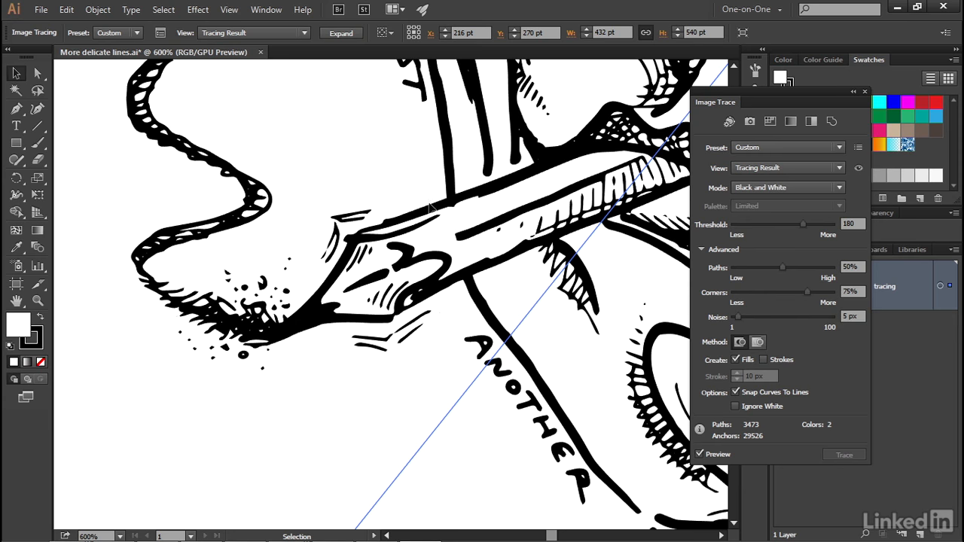
Set the tracing's Corners value to 10%.
{"action": "left_click", "coordinate": [807, 293]}
{"action": "type", "text": "10"}
{"action": "key", "text": "Tab"}
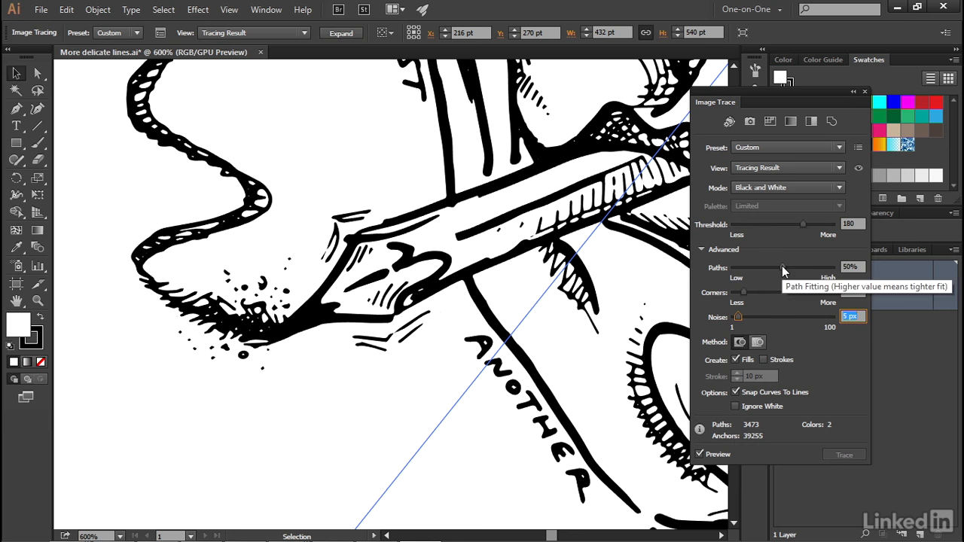
Try the tracing's Paths fitting at 100%, and settle on 94%.
{"action": "left_click_drag", "start_coordinate": [782, 267], "coordinate": [813, 267]}
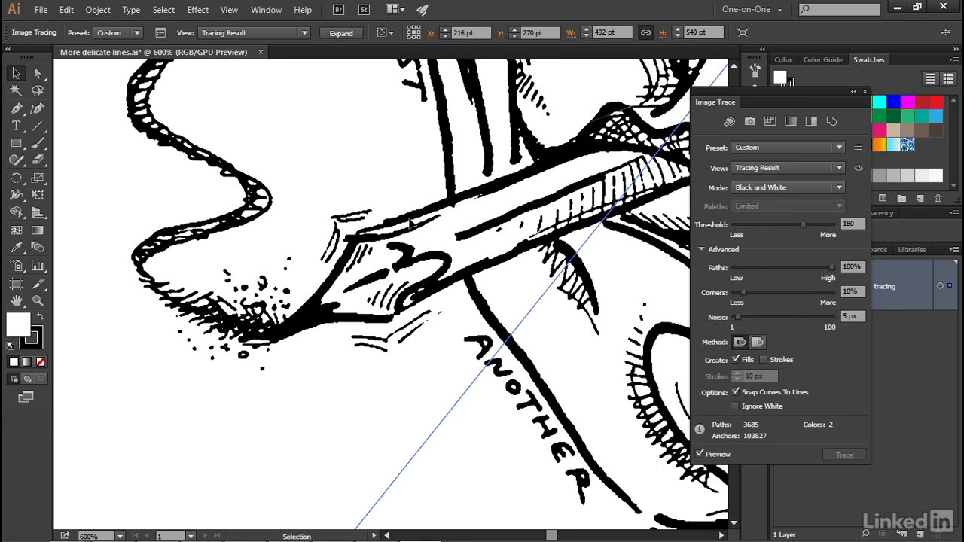
{"action": "left_click", "coordinate": [851, 267]}
{"action": "type", "text": "94"}
{"action": "key", "text": "Tab"}
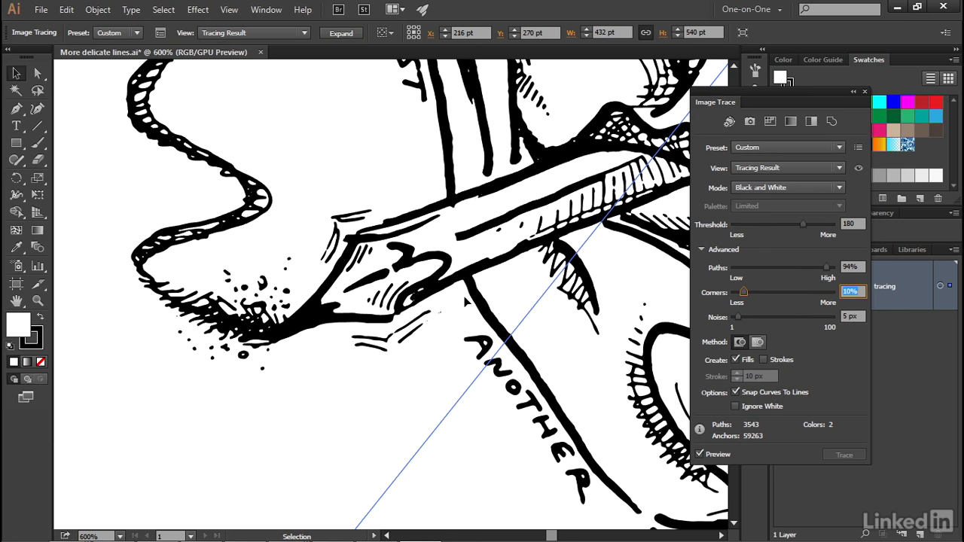
Disable Snap Curves To Lines and enable Ignore White for the tracing, testing the overlapping method but keeping the abutting one.
{"action": "left_click", "coordinate": [735, 392]}
{"action": "left_click", "coordinate": [734, 405]}
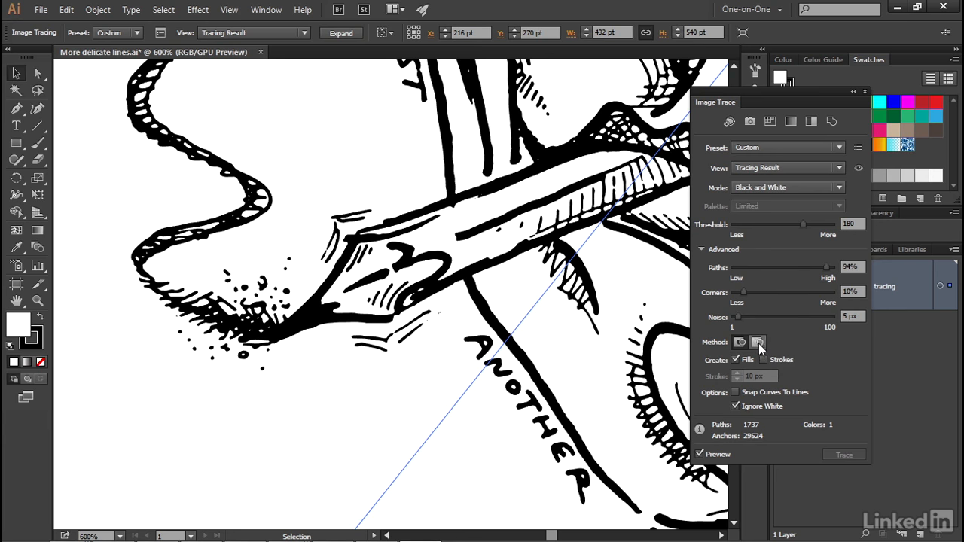
{"action": "left_click", "coordinate": [757, 343]}
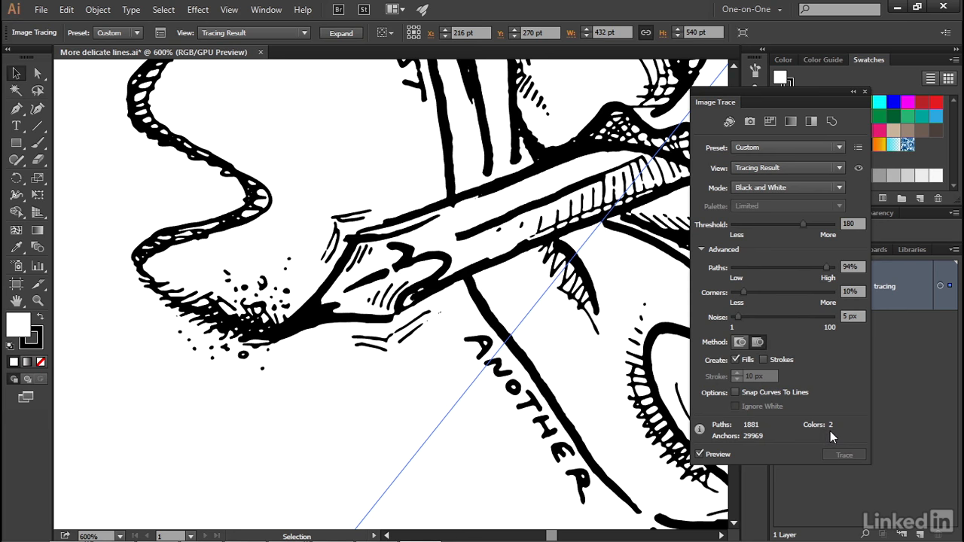
{"action": "left_click", "coordinate": [736, 407]}
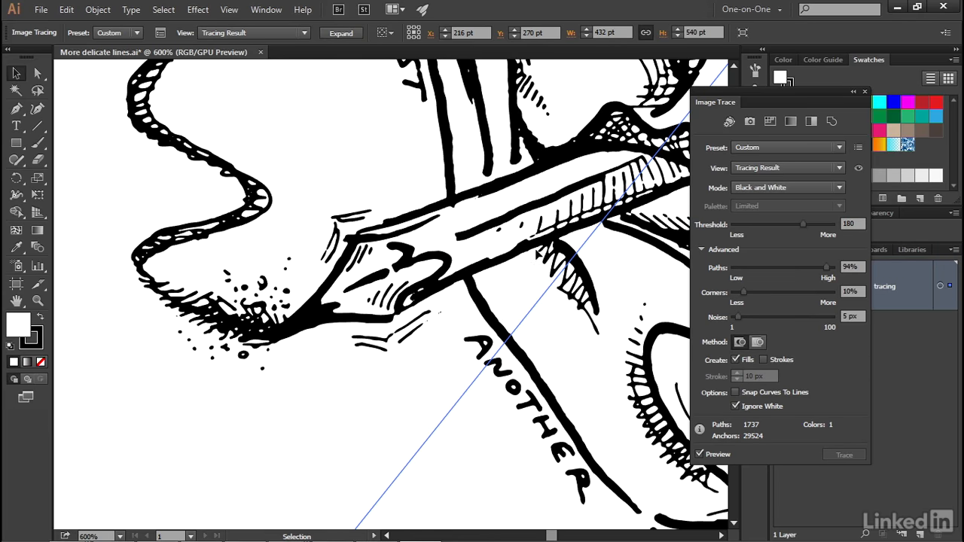
Save the current Image Trace settings as a new preset named "Freeform ink art".
{"action": "left_click", "coordinate": [858, 149]}
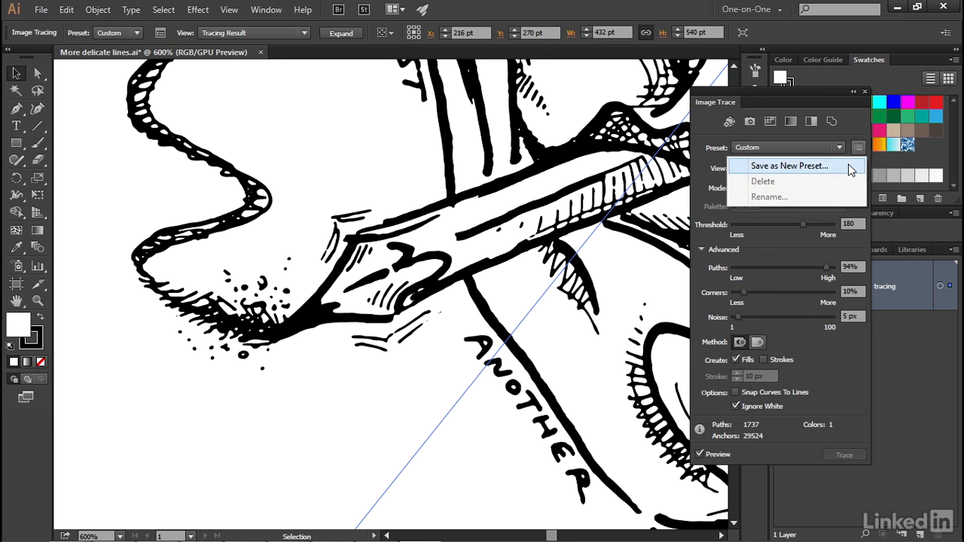
{"action": "left_click", "coordinate": [849, 167]}
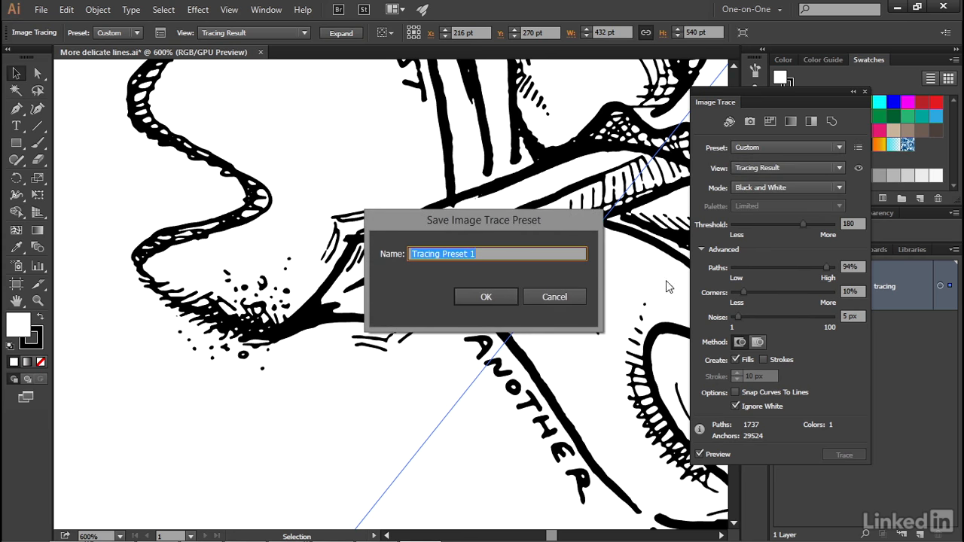
{"action": "type", "text": "Freeform ink art"}
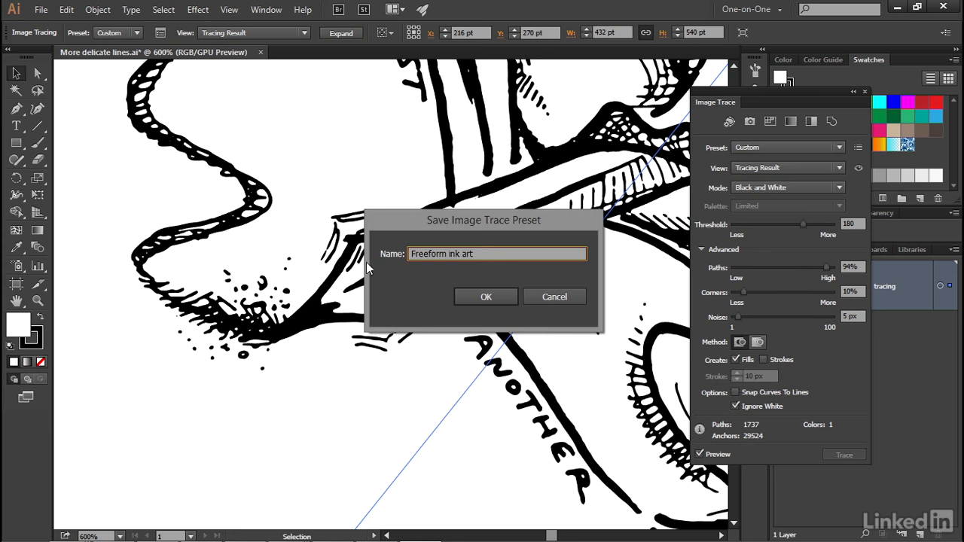
{"action": "left_click", "coordinate": [501, 300]}
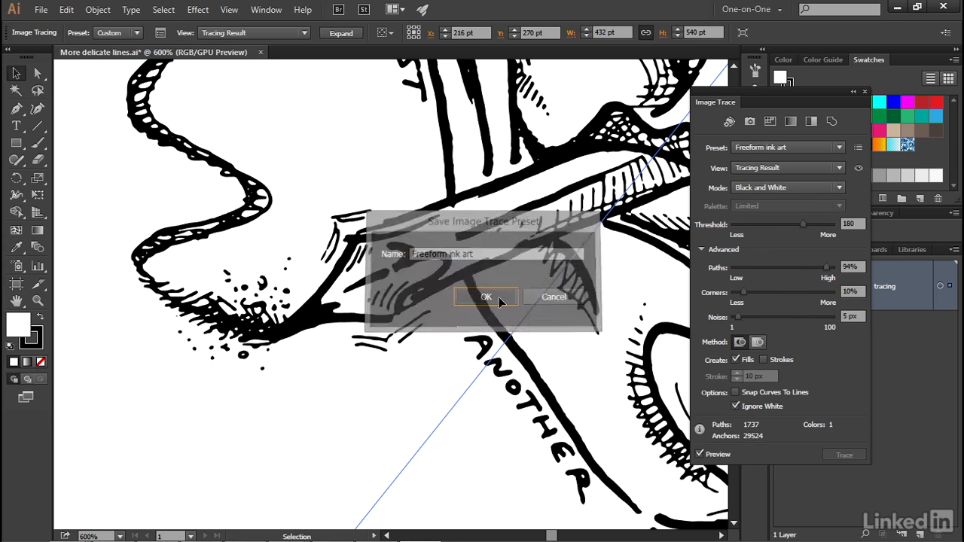
Check both tracing preset lists for the saved Freeform ink art preset.
{"action": "left_click", "coordinate": [796, 147]}
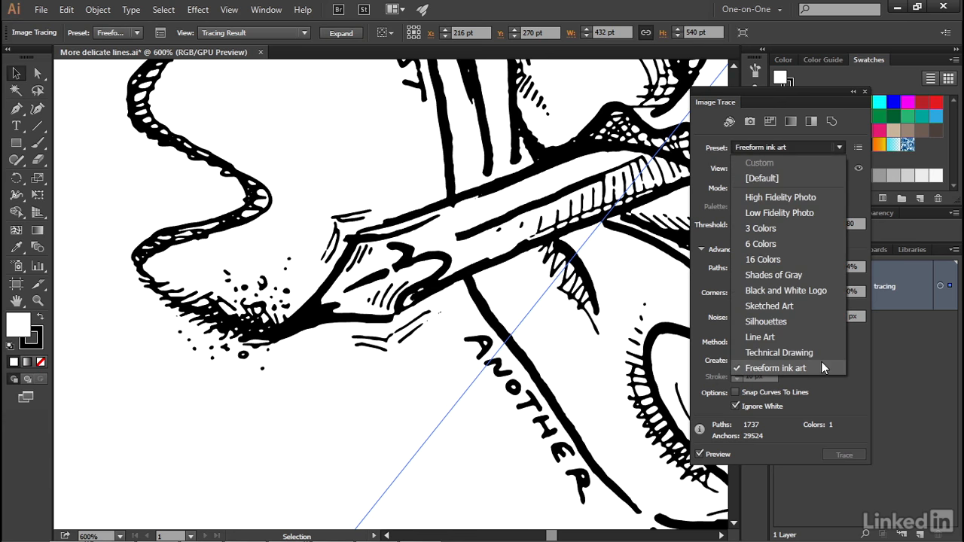
{"action": "left_click", "coordinate": [700, 128]}
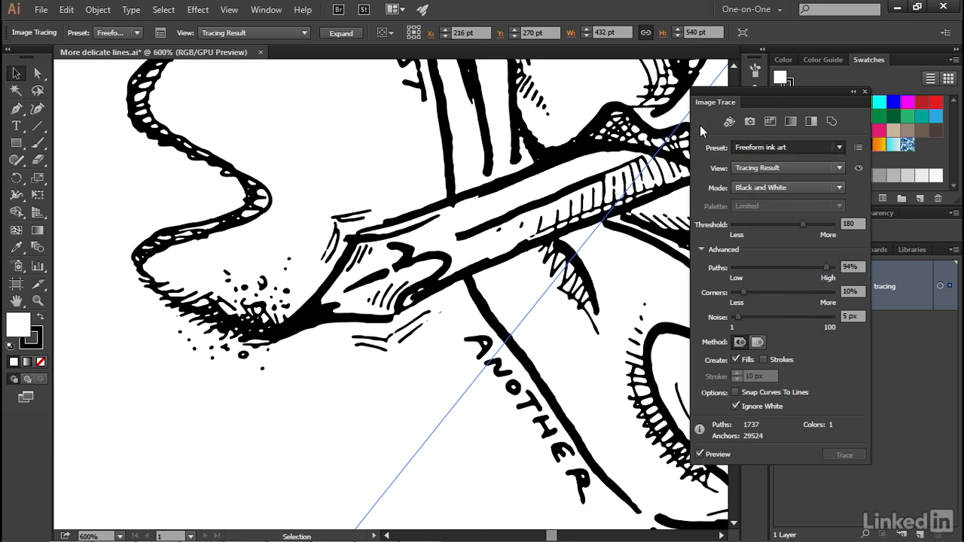
{"action": "left_click", "coordinate": [120, 34]}
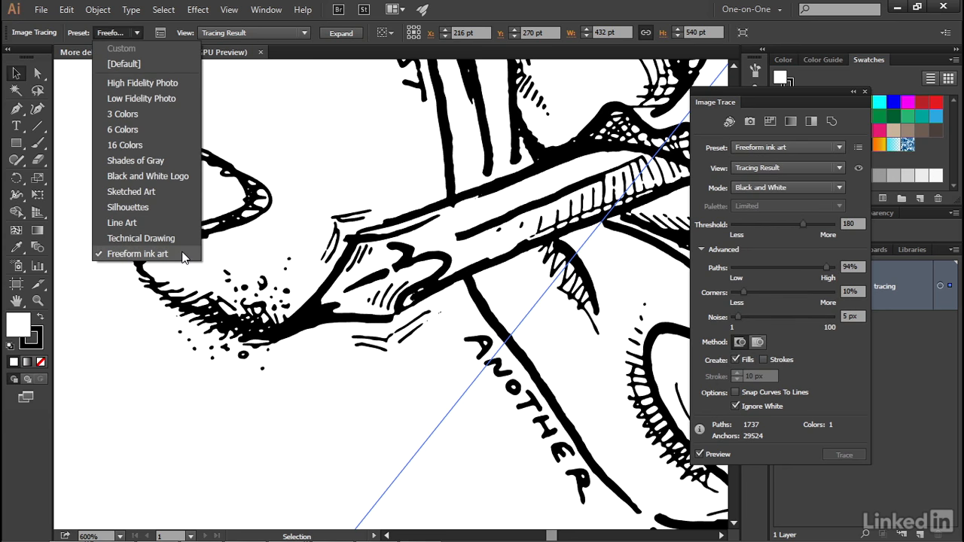
{"action": "left_click", "coordinate": [180, 254]}
Deselect the traced portrait and close the Image Trace settings.
{"action": "key", "text": "ctrl+0"}
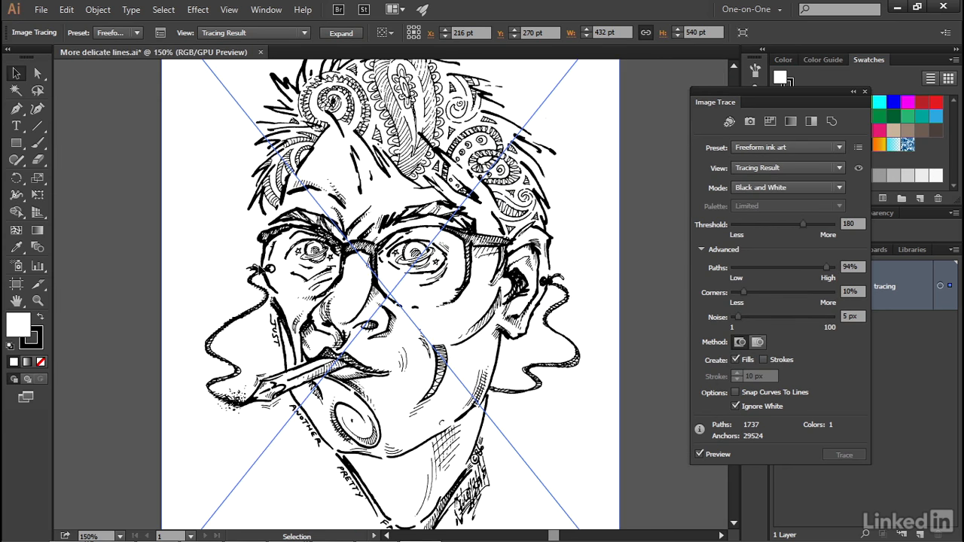
{"action": "left_click", "coordinate": [79, 249]}
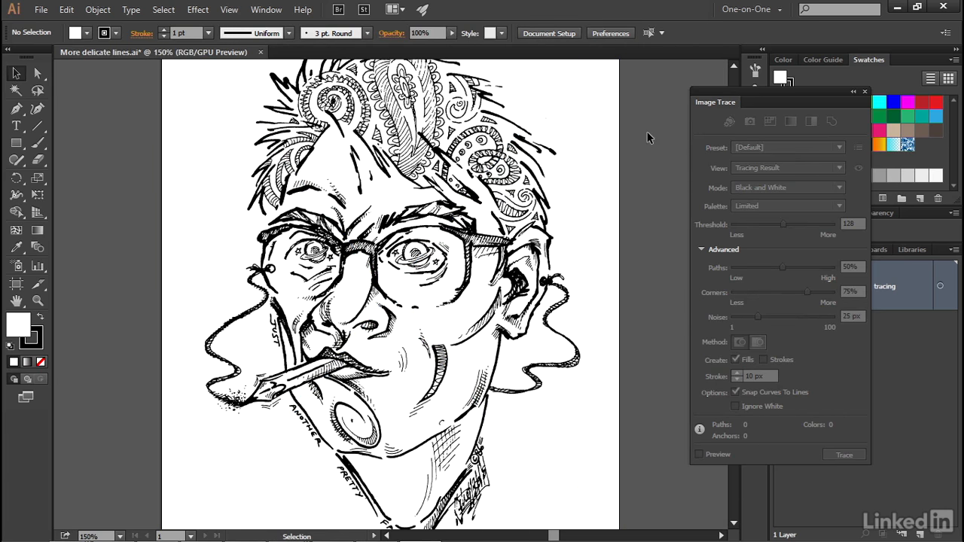
{"action": "left_click", "coordinate": [864, 92]}
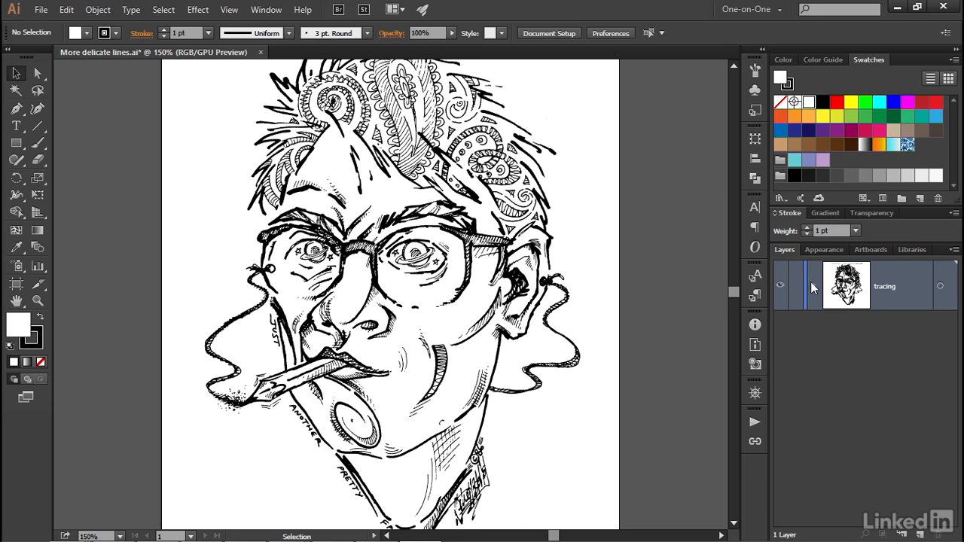
Expand the tracing layer, show the 300 ppi tracing, and toggle the 600 ppi tracing off and on to compare them.
{"action": "left_click", "coordinate": [813, 287]}
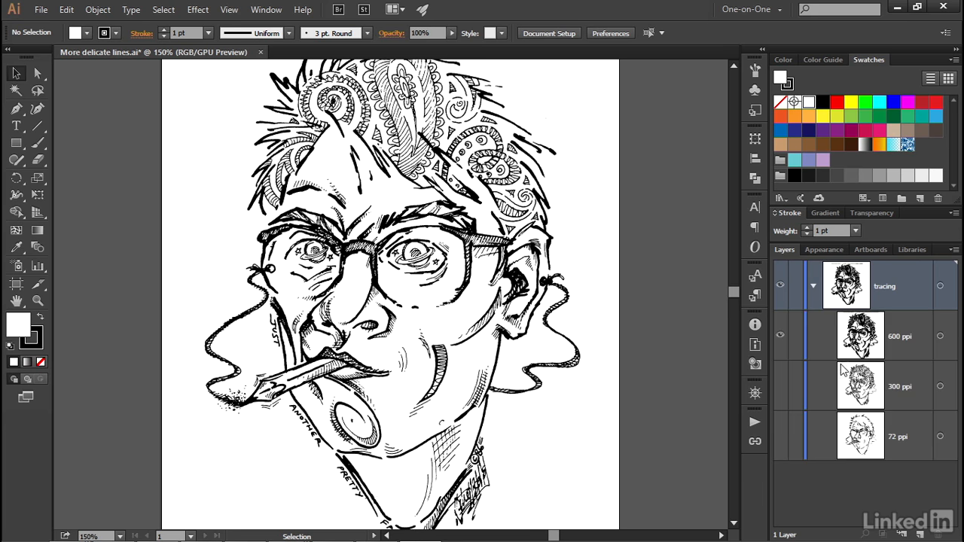
{"action": "left_click", "coordinate": [781, 386]}
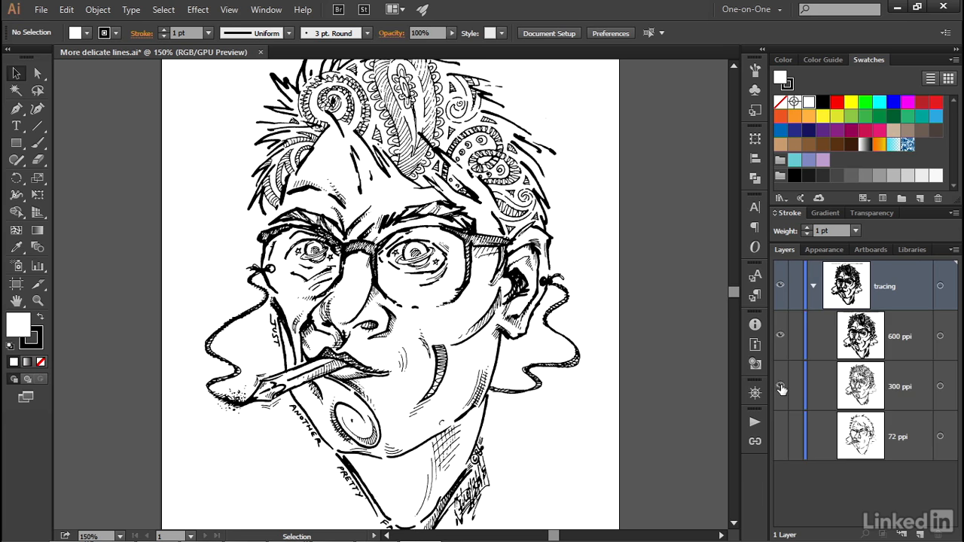
{"action": "left_click", "coordinate": [780, 337]}
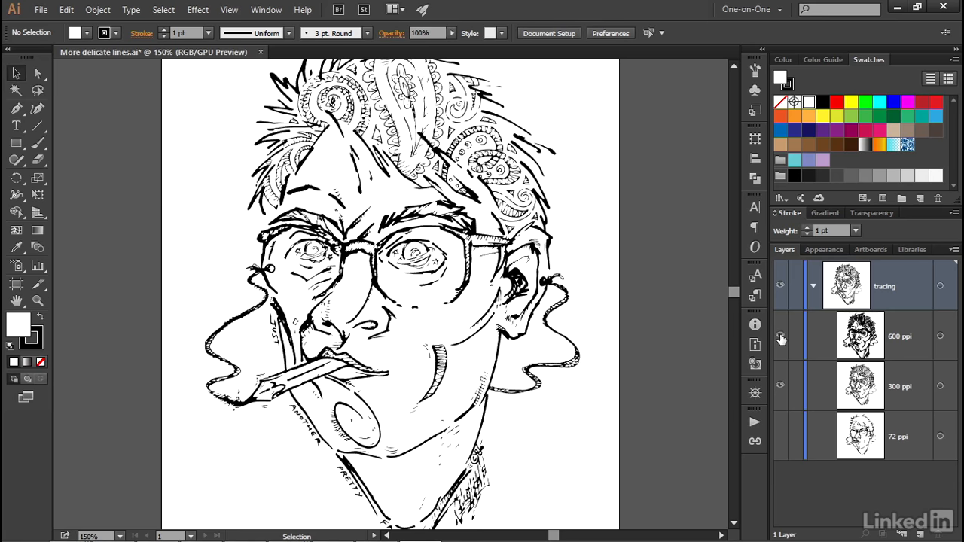
{"action": "left_click", "coordinate": [780, 337]}
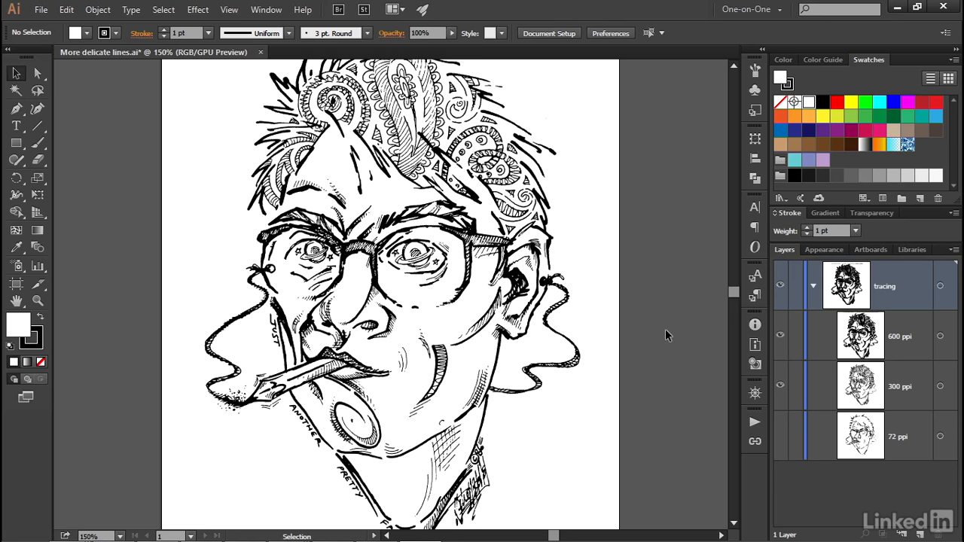